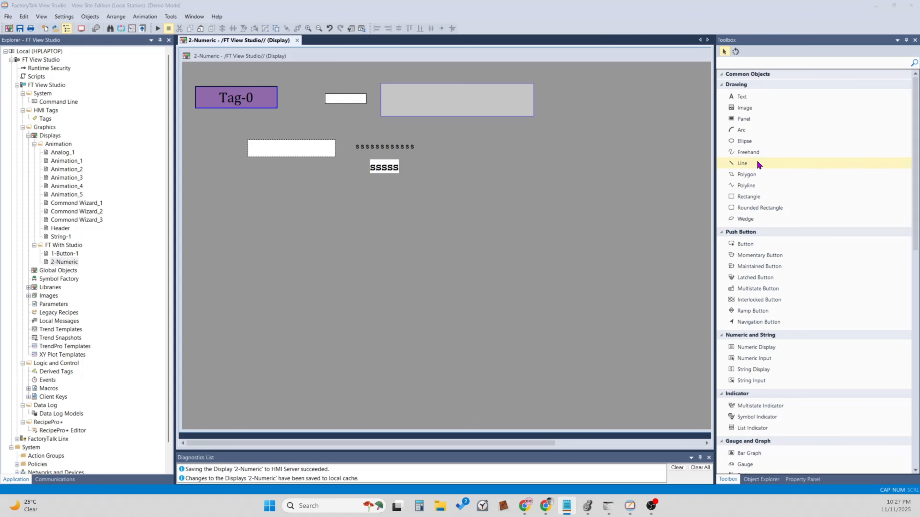
Step: Draw a new text object in the empty area below the dashed white string input box
click(745, 98)
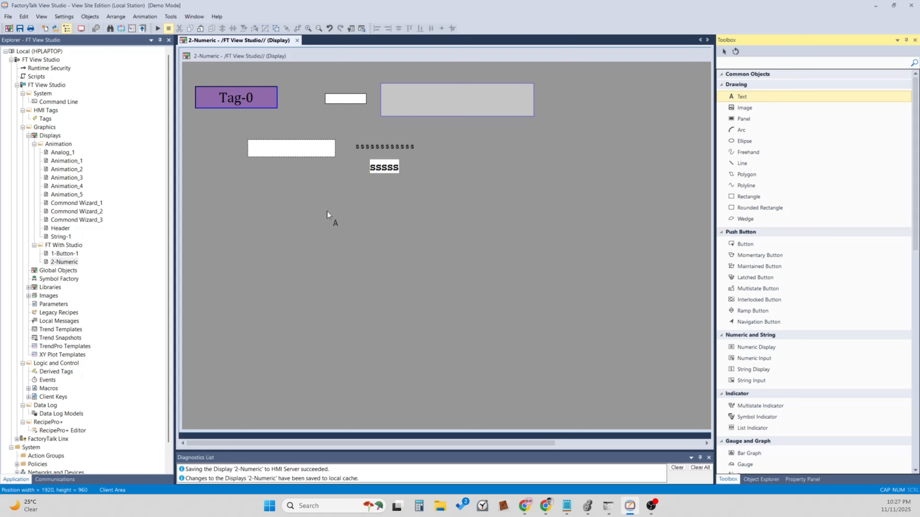
drag(267, 189, 349, 225)
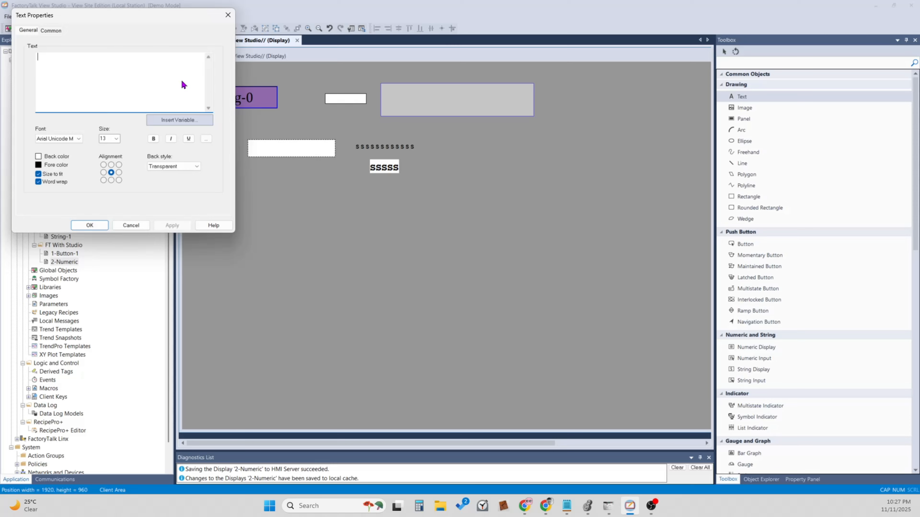
drag(160, 16, 555, 87)
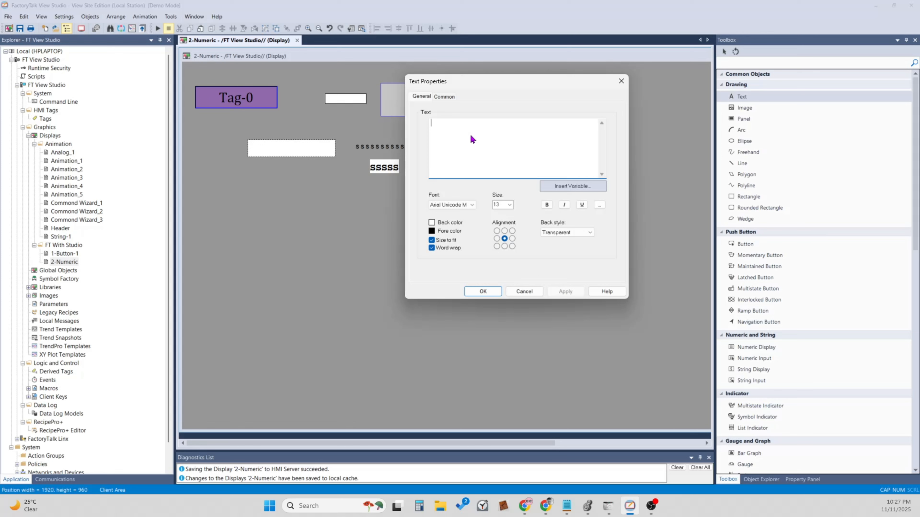
Step: Insert a time and date variable into the text, using the format with the time followed by the short date (10:28:13 PM 11/11/2025)
click(566, 188)
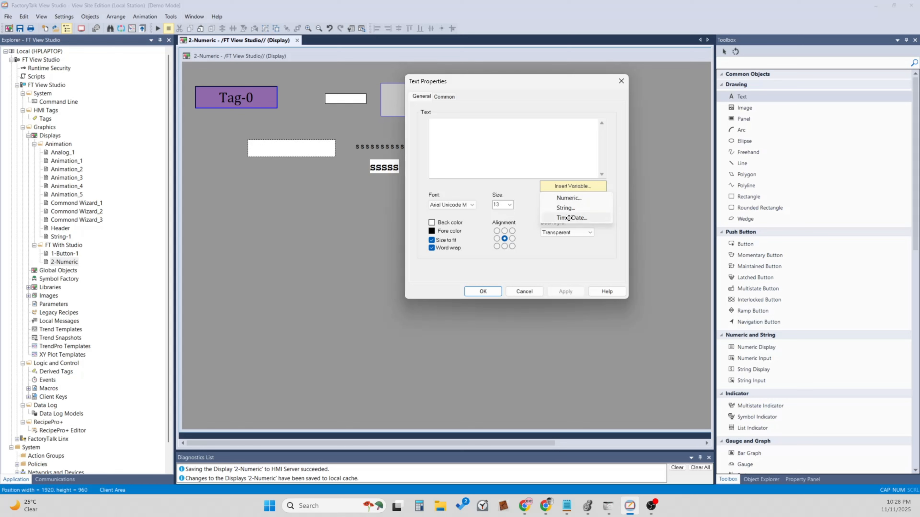
click(569, 218)
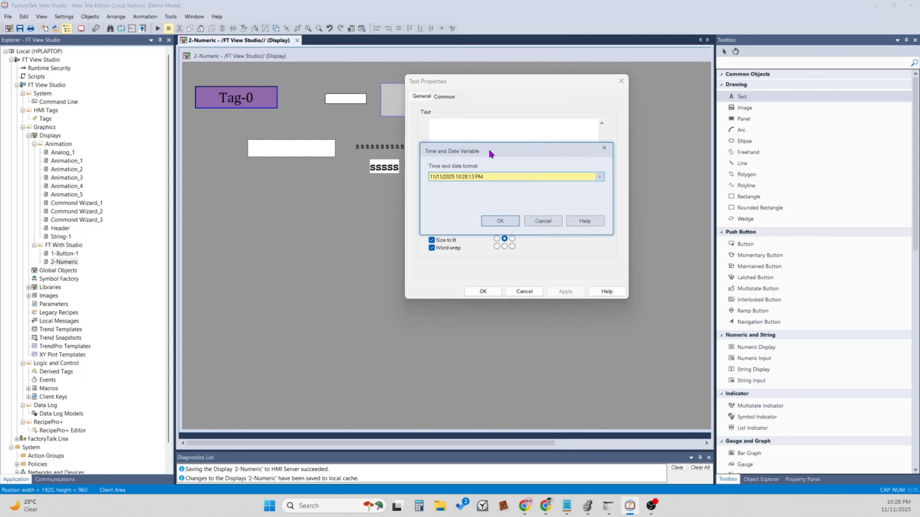
click(533, 177)
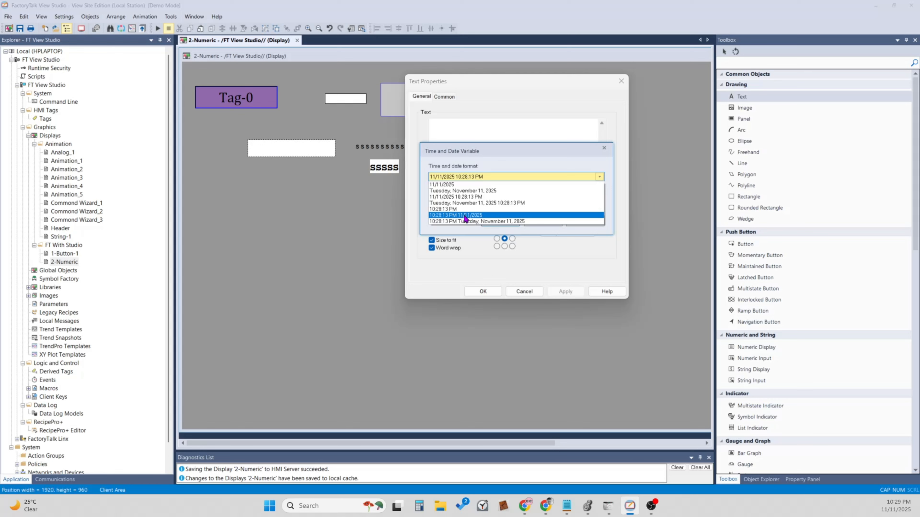
click(465, 216)
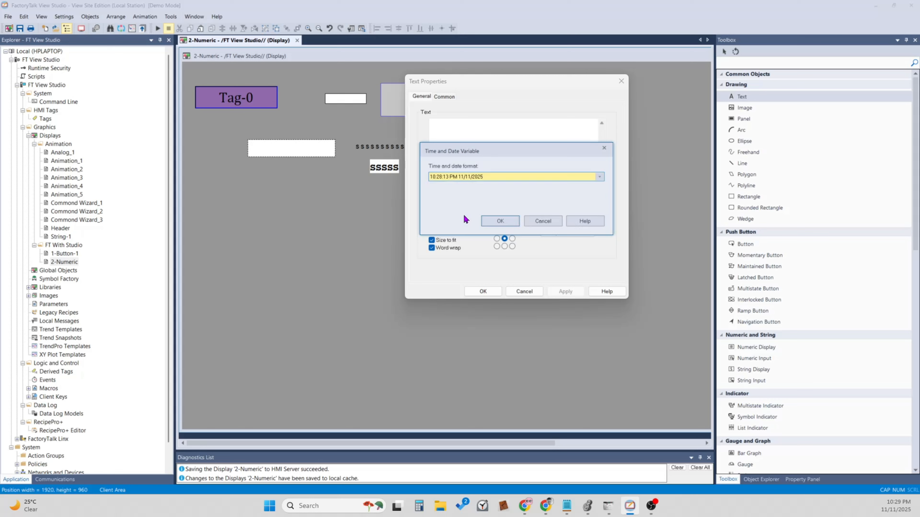
click(499, 221)
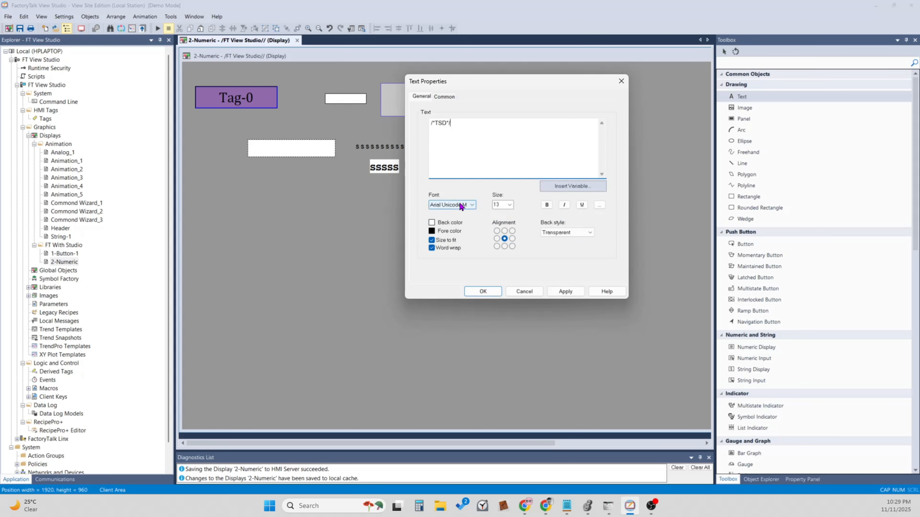
Step: Set the date-time text's font to Cambria and its back style to Solid, and apply the changes
double_click(442, 130)
click(438, 131)
double_click(445, 142)
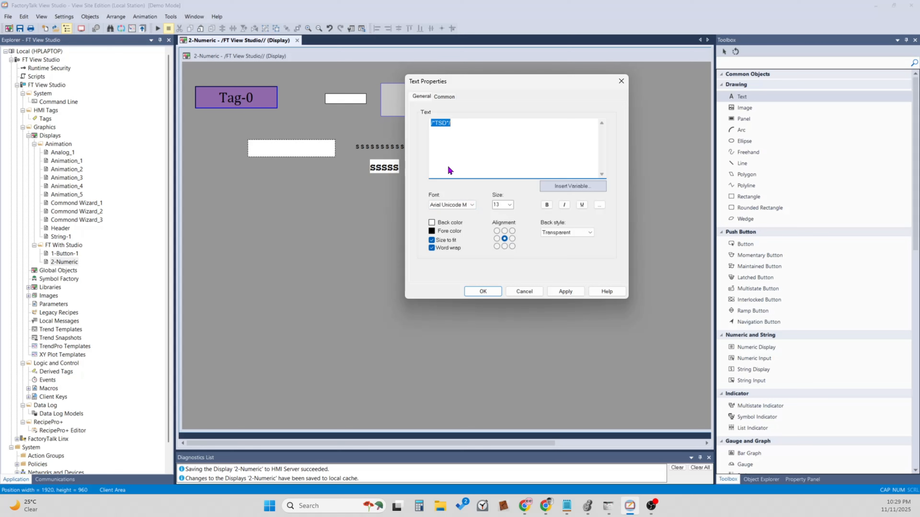
click(445, 205)
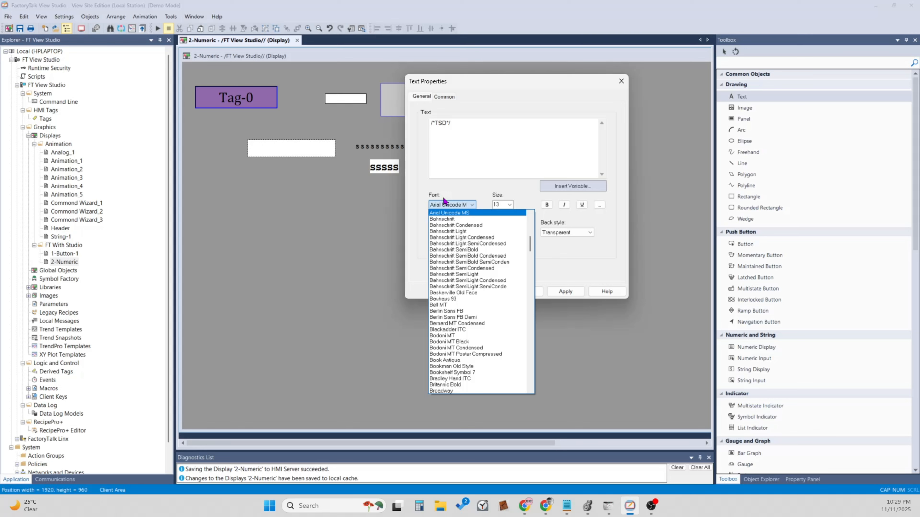
scroll(444, 200, down, 10)
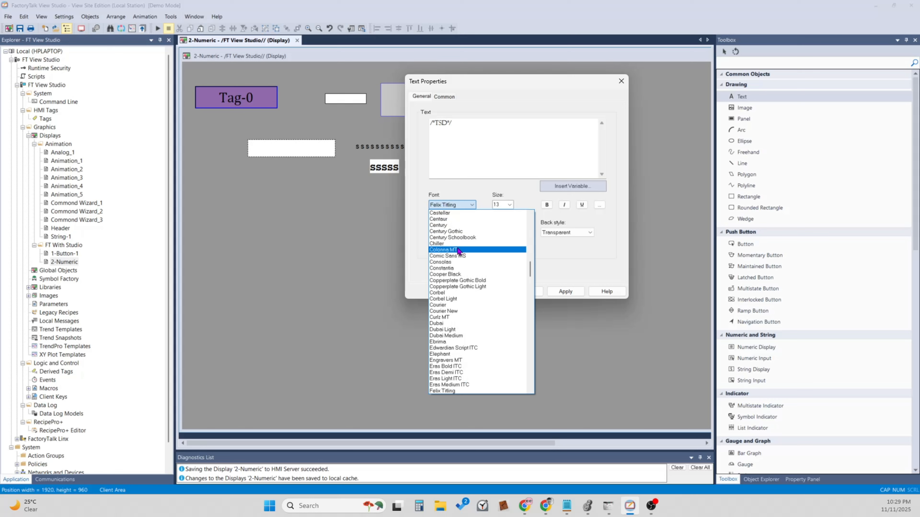
key(c)
scroll(458, 251, up, 3)
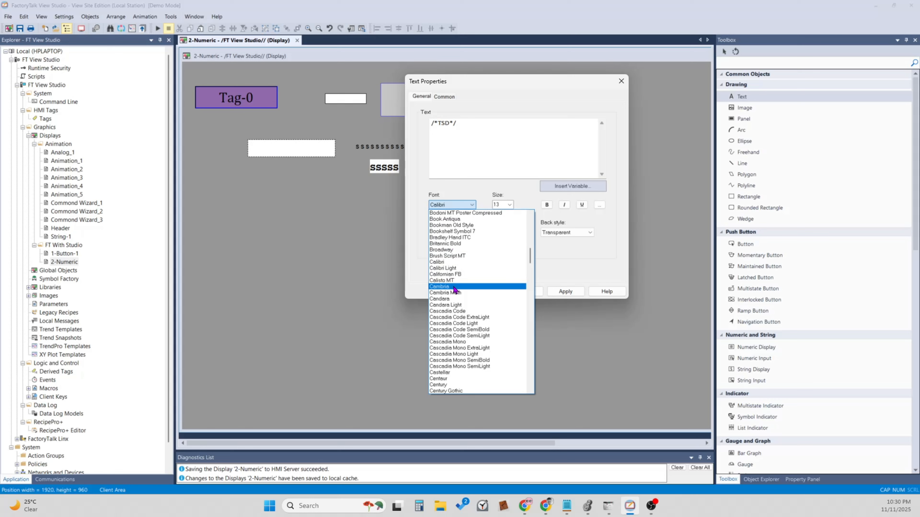
click(454, 287)
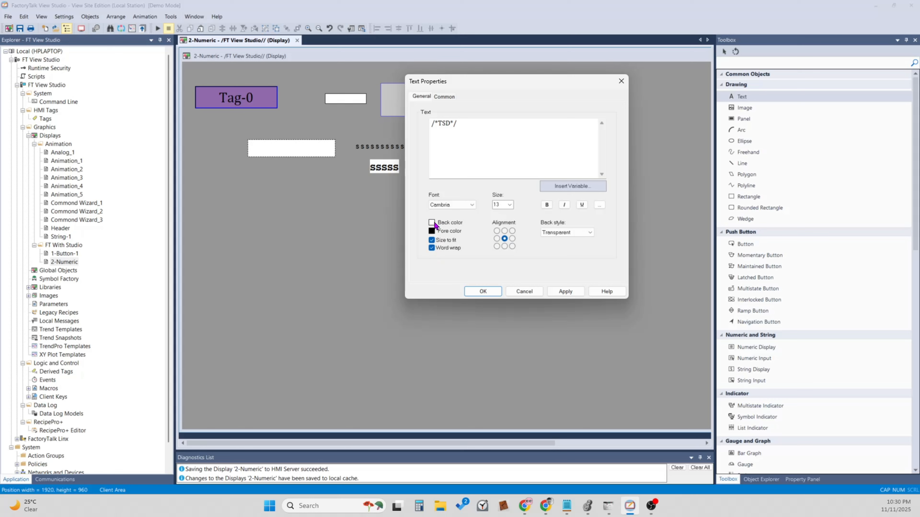
click(570, 236)
click(567, 241)
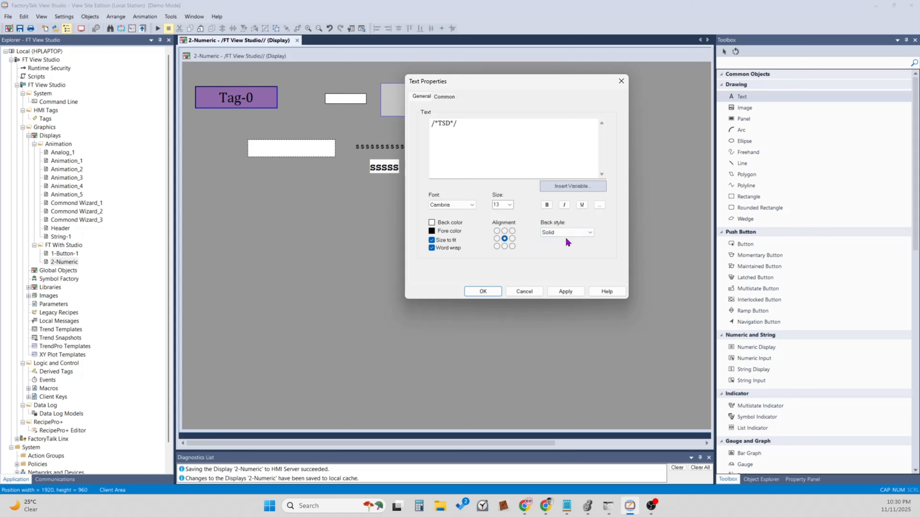
click(565, 291)
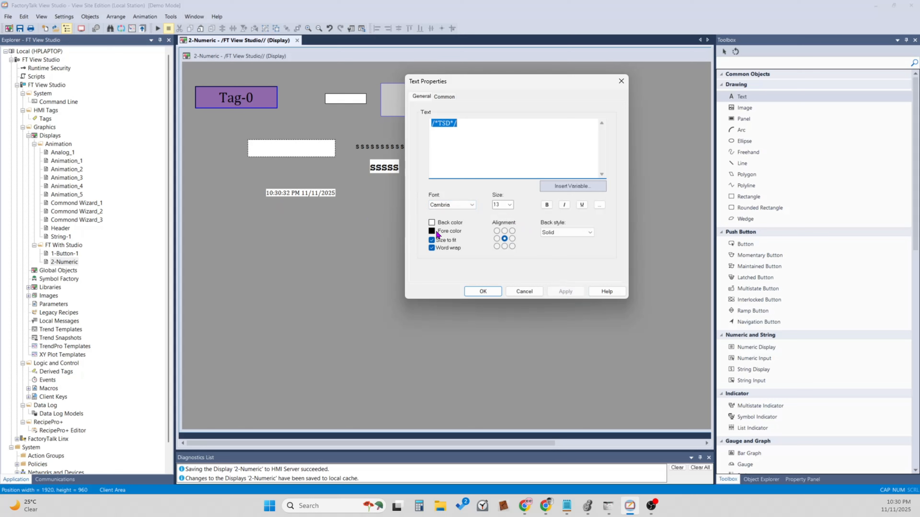
Step: Set the date-time text to size 20 and bold, and accept the text properties
click(509, 206)
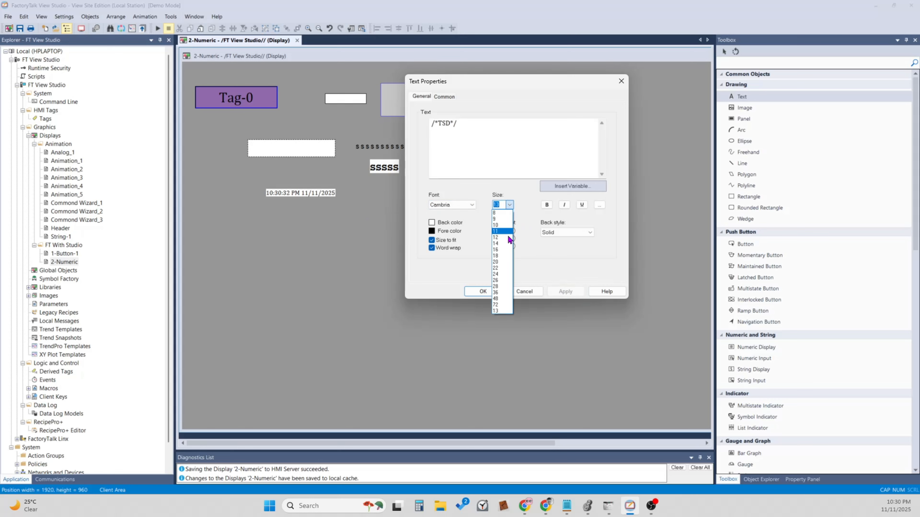
click(503, 262)
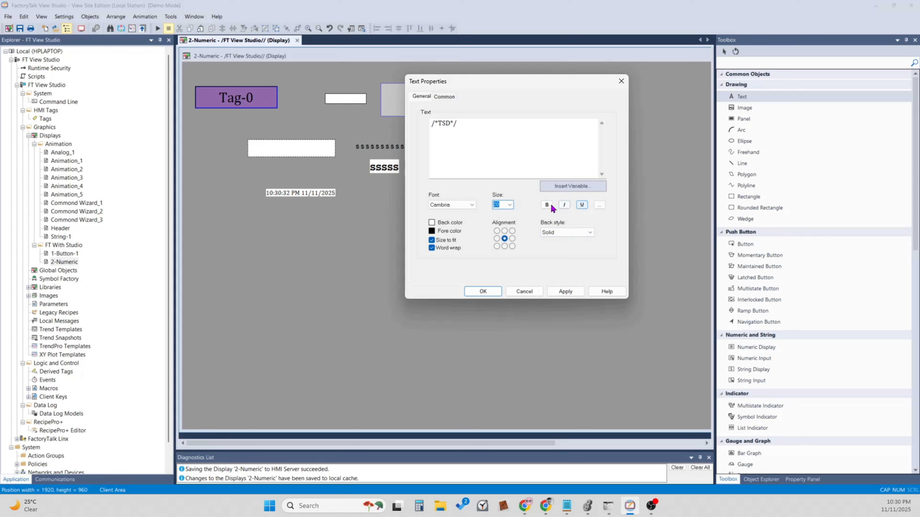
click(546, 205)
click(566, 292)
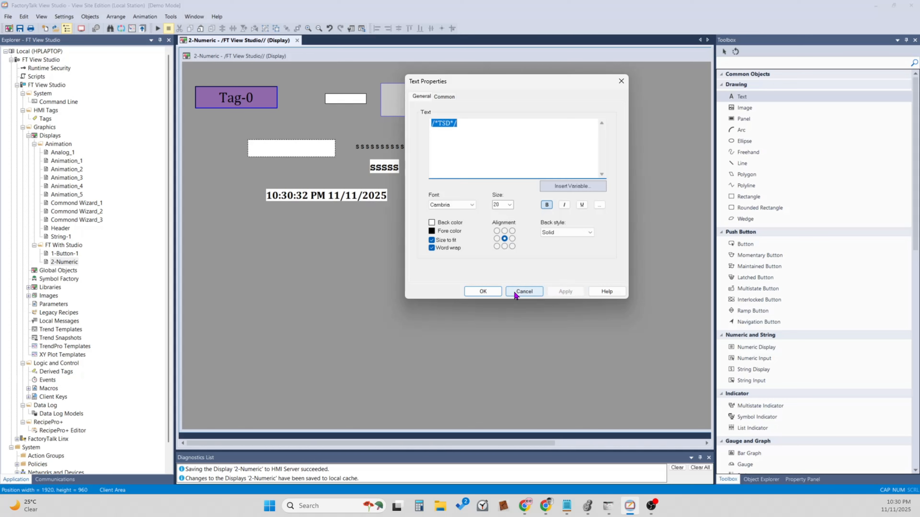
click(488, 294)
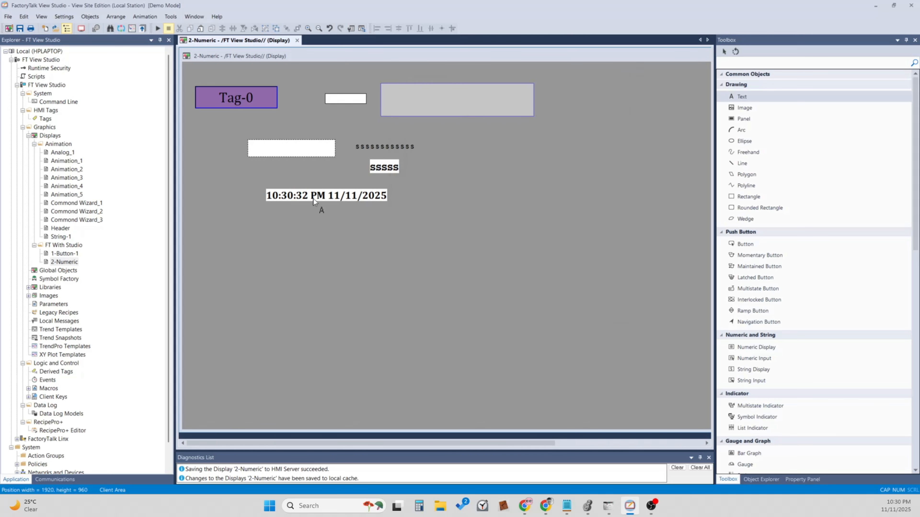
Step: Move the date-time text just above the large grey rectangle and save the 2-Numeric display
click(329, 200)
drag(327, 199, 463, 78)
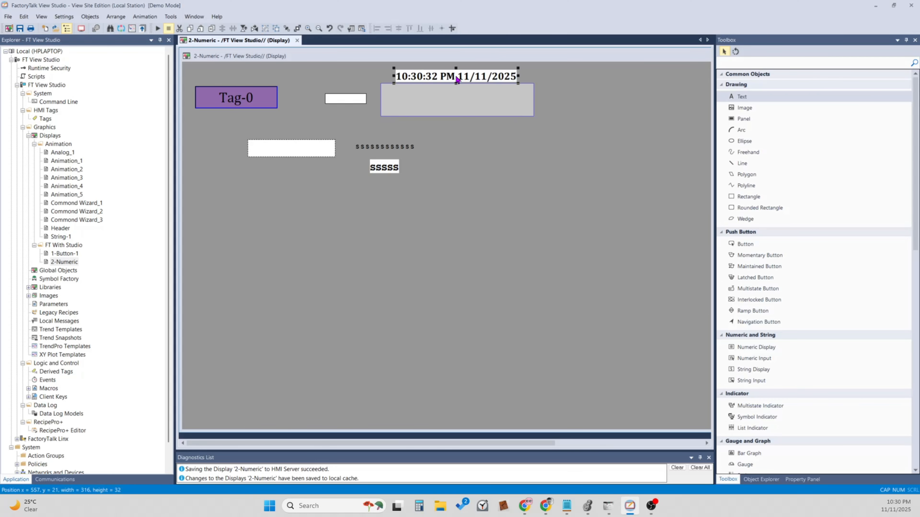
click(20, 30)
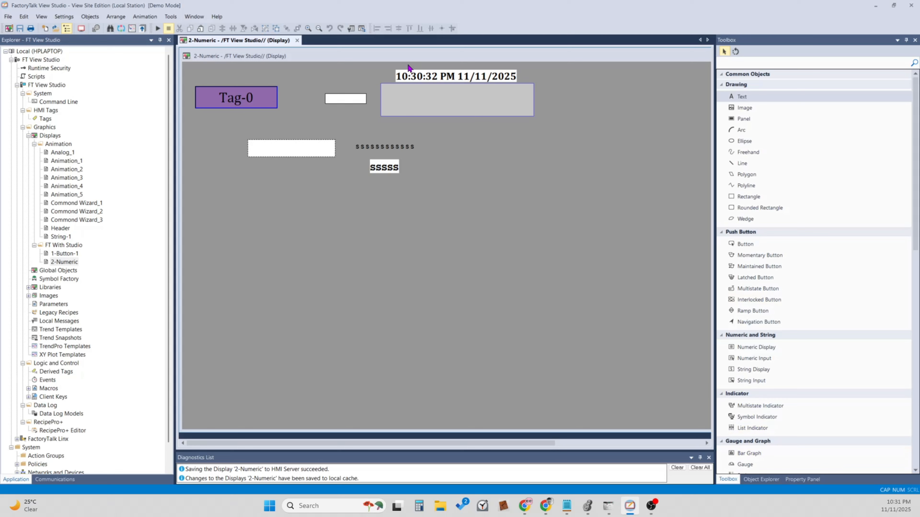
Step: Launch the FT with Studio runtime client from the desktop and open the Numeric display in it
click(879, 7)
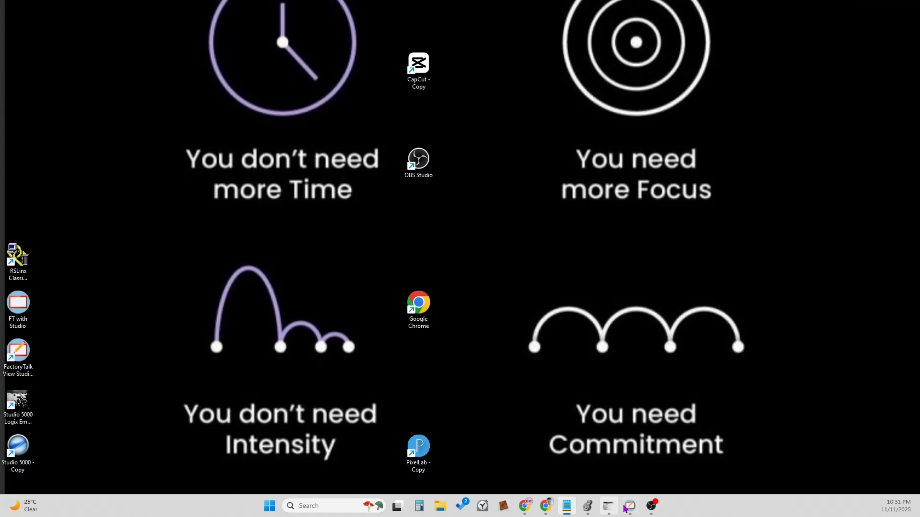
click(630, 506)
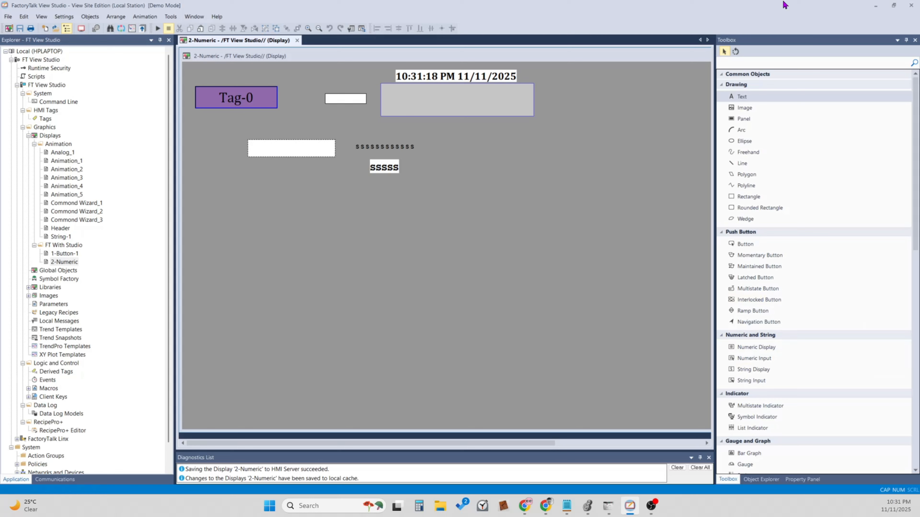
click(875, 5)
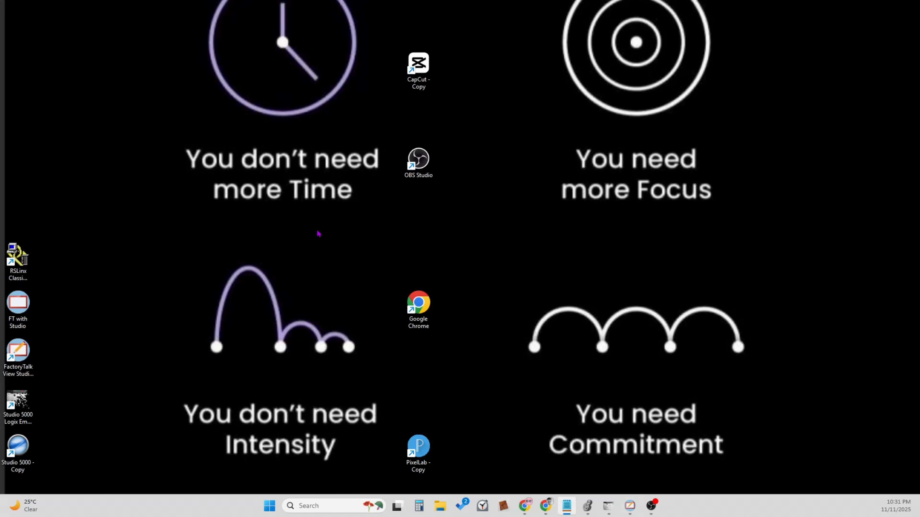
double_click(18, 312)
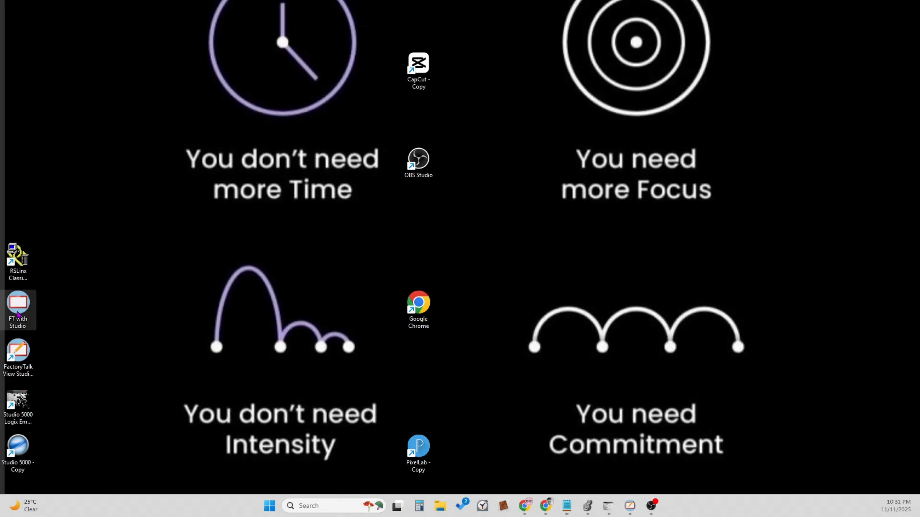
click(453, 258)
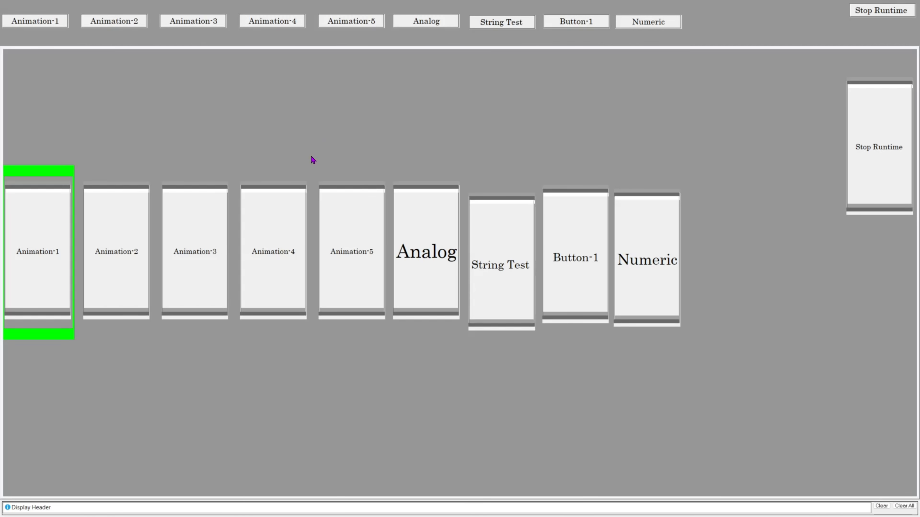
click(636, 24)
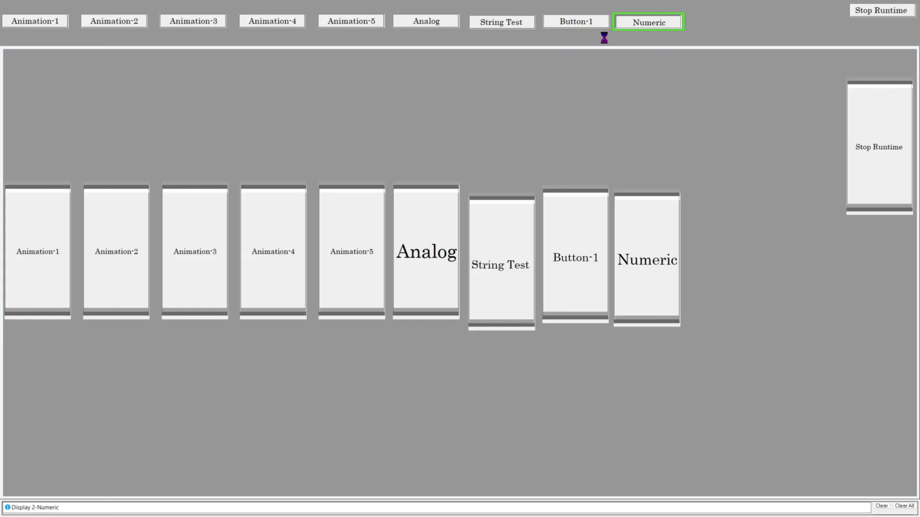